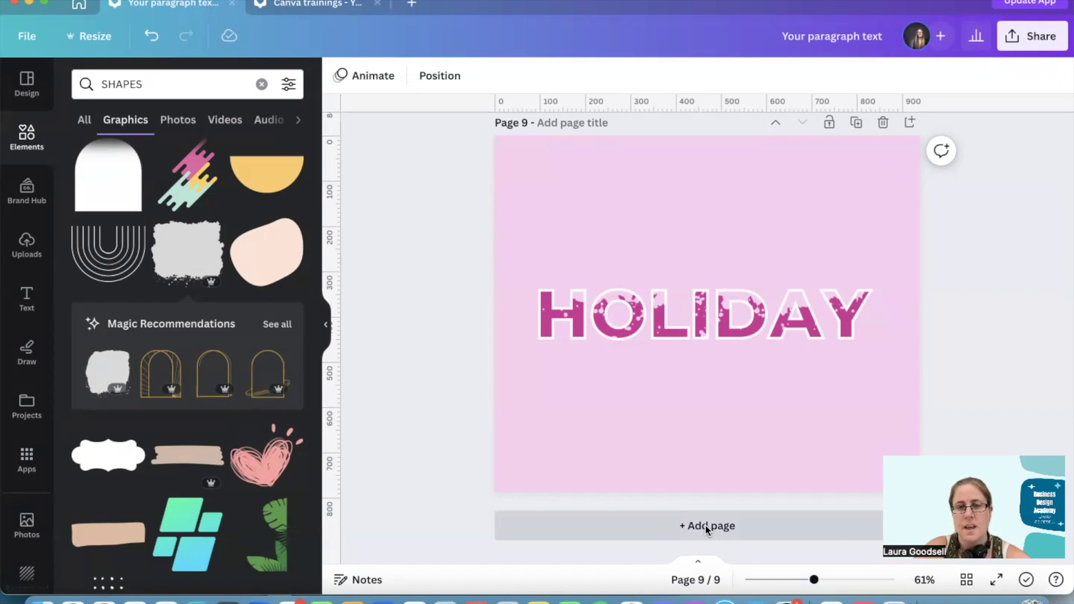
Step: Add a new page 10 and place a text box reading HOLIDAY
{"action": "left_click", "coordinate": [705, 525]}
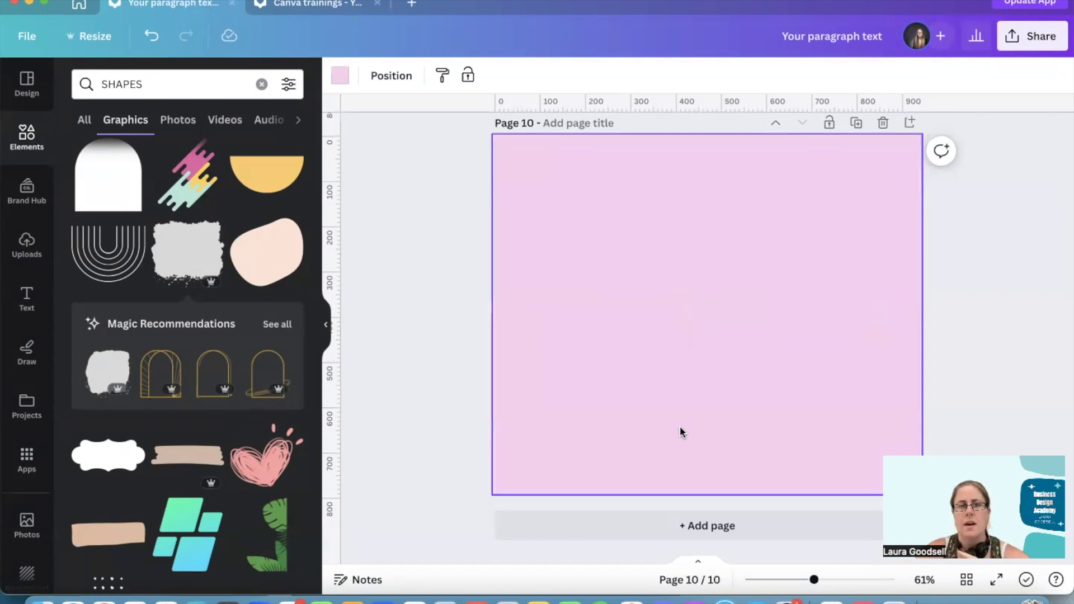
{"action": "left_click", "coordinate": [451, 335]}
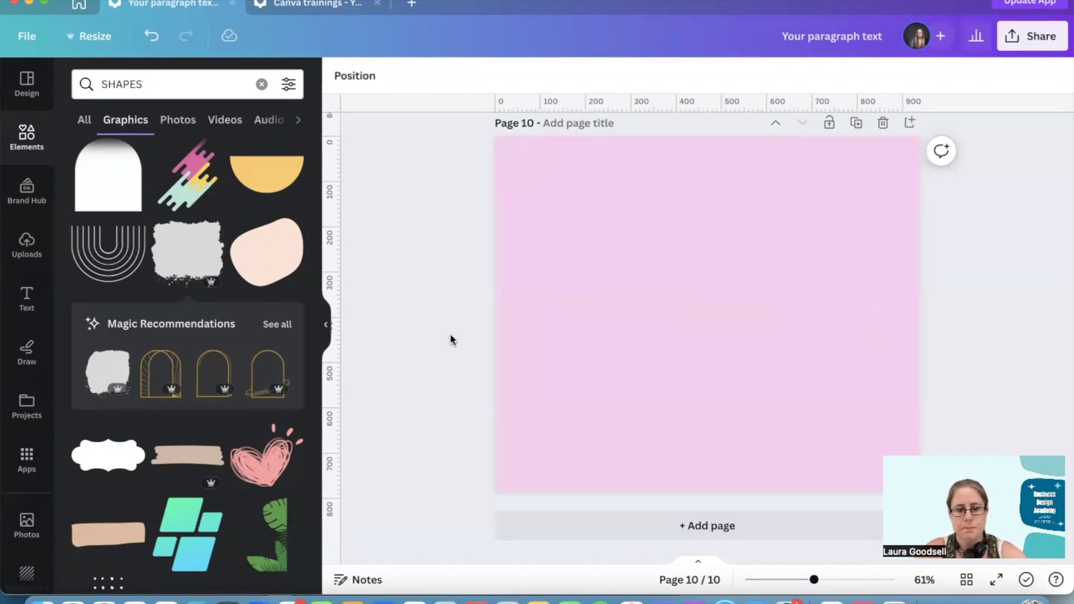
{"action": "type", "text": "text"}
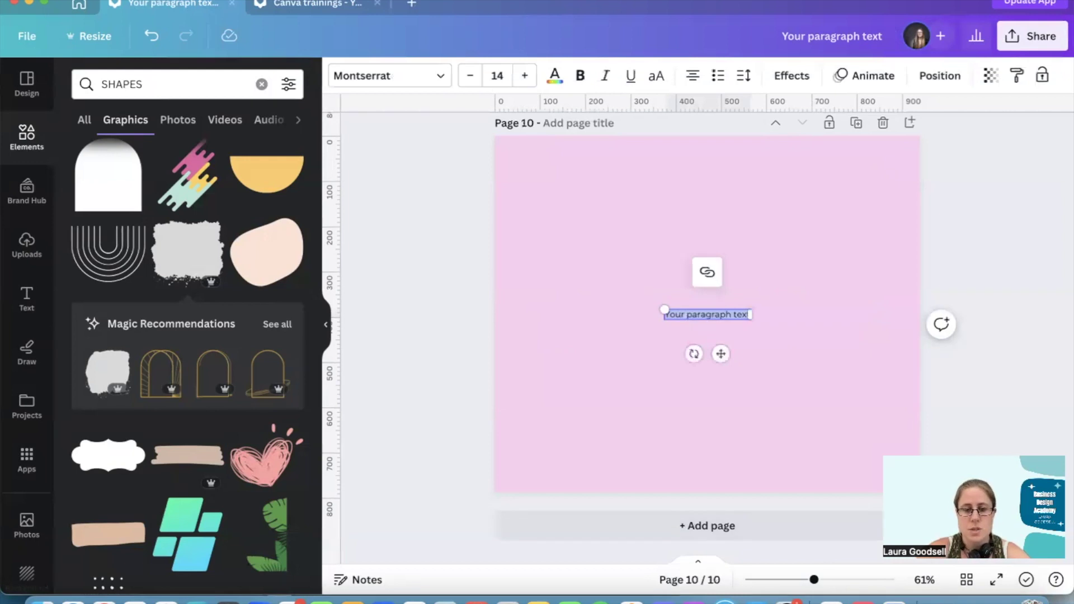
{"action": "type", "text": "HOLIDAY"}
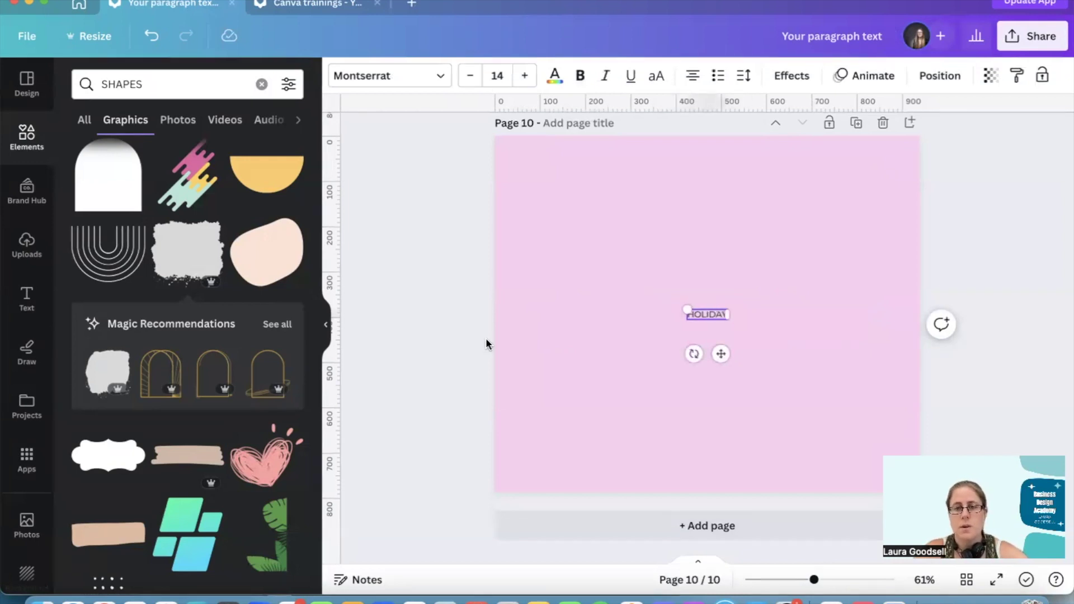
Step: Enlarge the HOLIDAY text to size 120 and centre it on the page
{"action": "left_click_drag", "start_coordinate": [686, 307], "coordinate": [543, 273]}
{"action": "left_click_drag", "start_coordinate": [728, 320], "coordinate": [866, 383]}
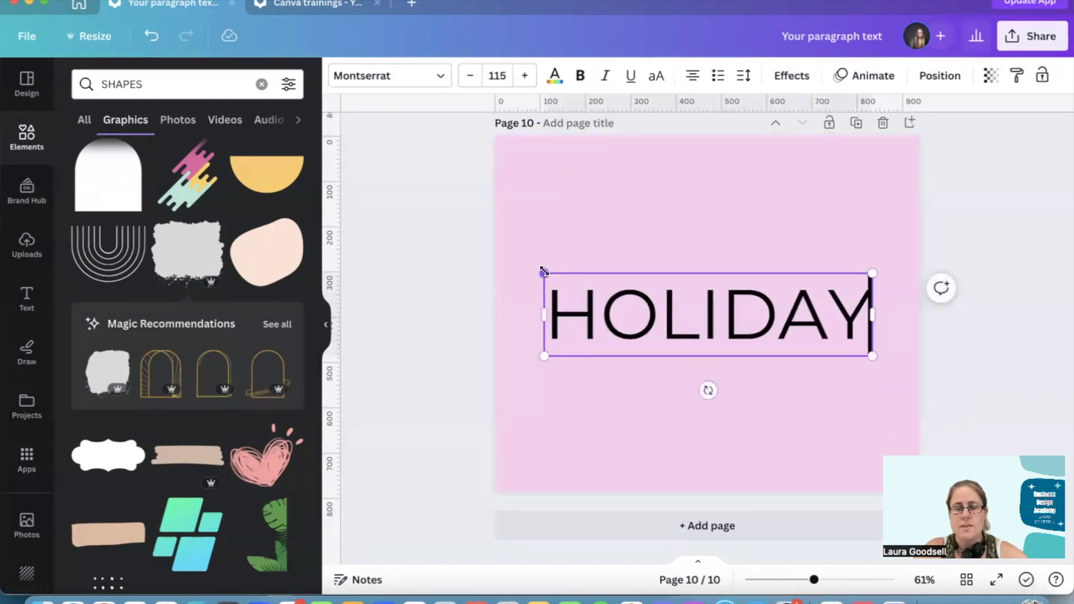
{"action": "left_click_drag", "start_coordinate": [538, 270], "coordinate": [526, 267]}
{"action": "left_click", "coordinate": [647, 313]}
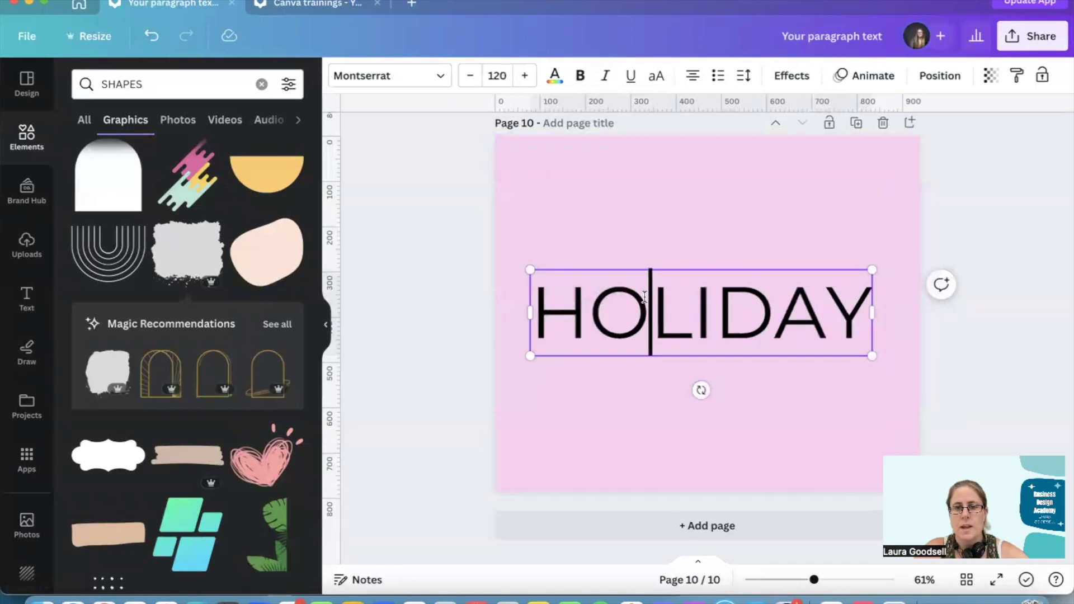
{"action": "left_click", "coordinate": [659, 204]}
{"action": "left_click_drag", "start_coordinate": [618, 314], "coordinate": [624, 316]}
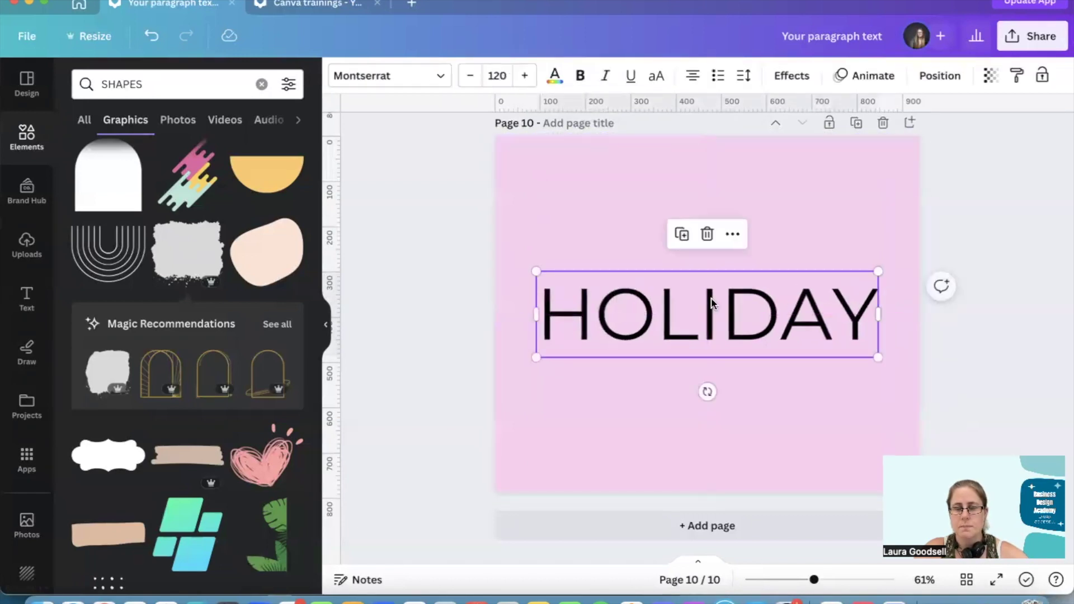
Step: Change the HOLIDAY font to Montserrat Extra-Bold
{"action": "left_click", "coordinate": [408, 78]}
{"action": "scroll", "coordinate": [153, 355], "scroll_direction": "up", "scroll_amount": 5}
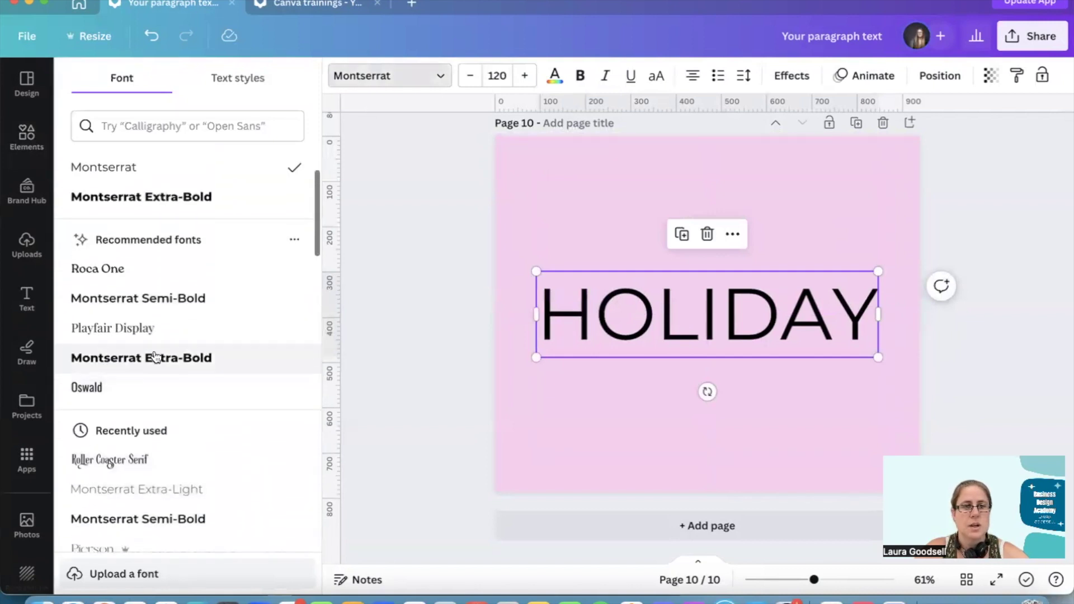
{"action": "left_click", "coordinate": [156, 359]}
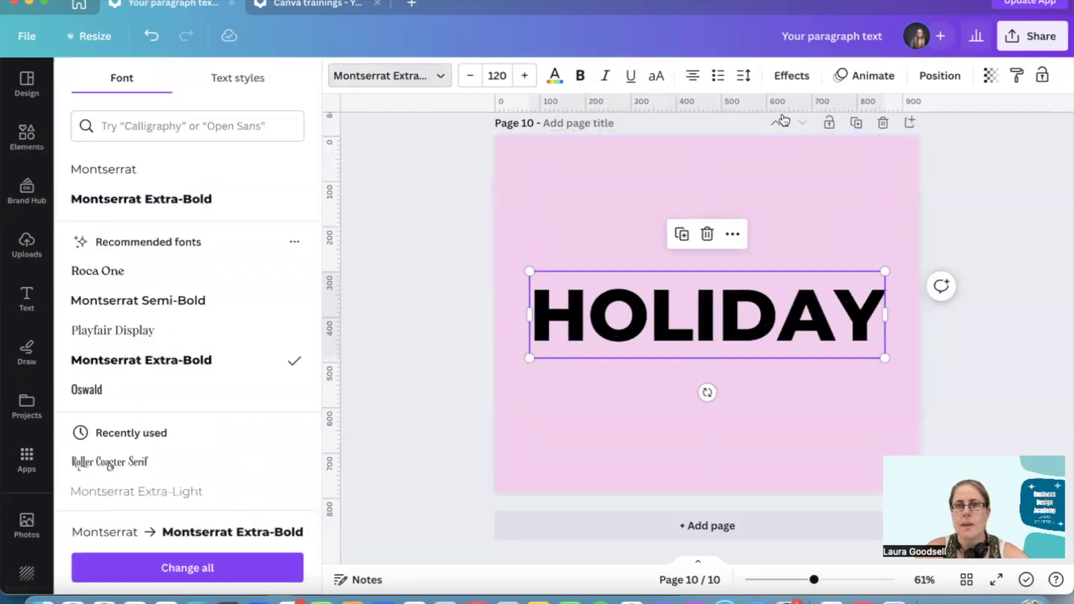
Step: Duplicate HOLIDAY, give the copy a Hollow effect at thickness 35, and stack it on the original
{"action": "left_click", "coordinate": [681, 234]}
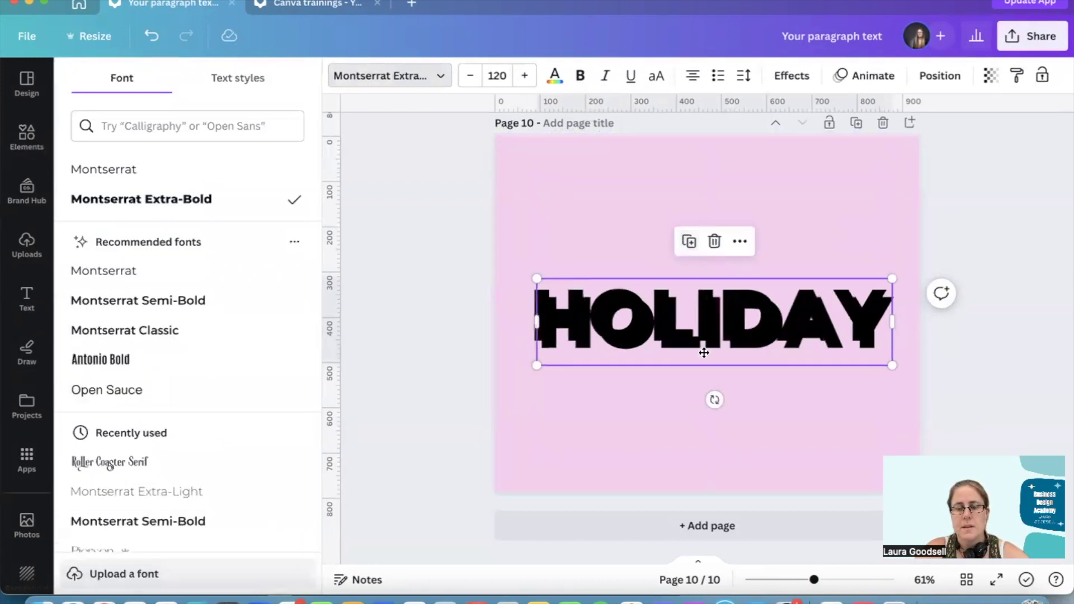
{"action": "left_click_drag", "start_coordinate": [704, 352], "coordinate": [696, 427]}
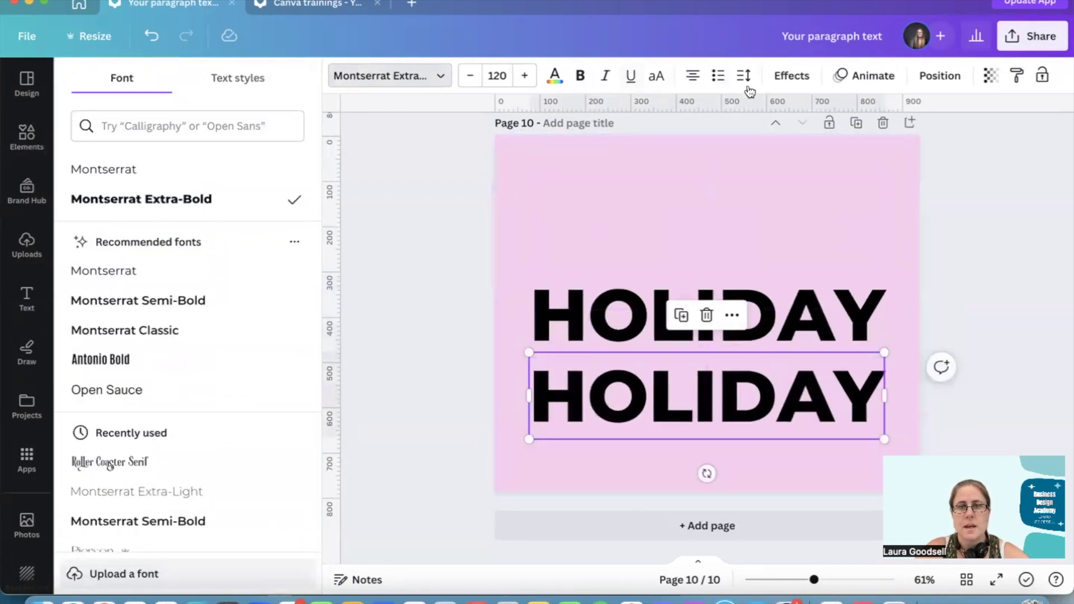
{"action": "left_click", "coordinate": [801, 78]}
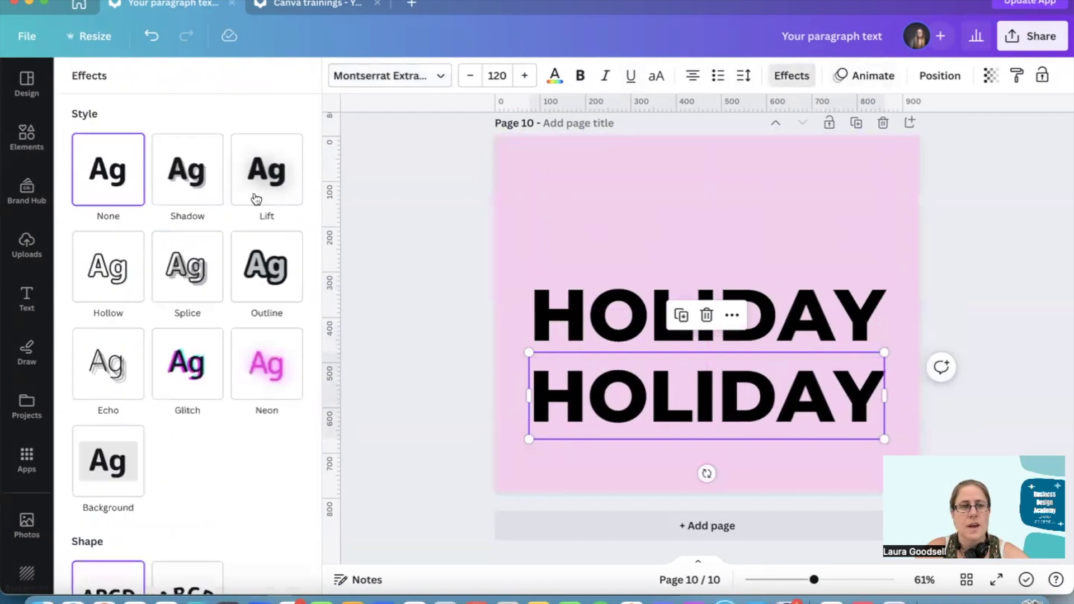
{"action": "left_click", "coordinate": [131, 252]}
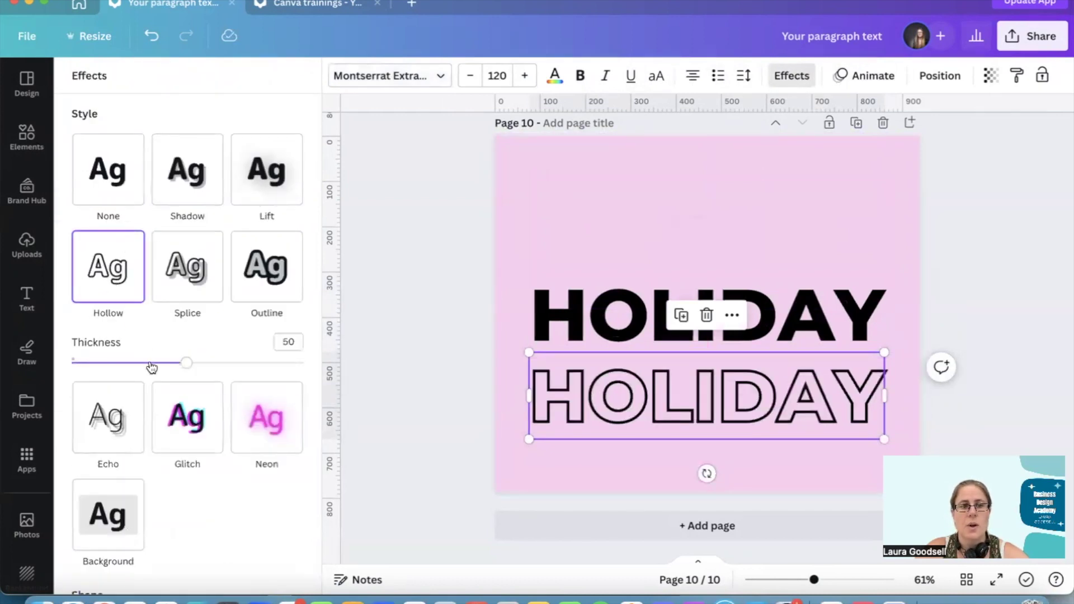
{"action": "left_click", "coordinate": [151, 363]}
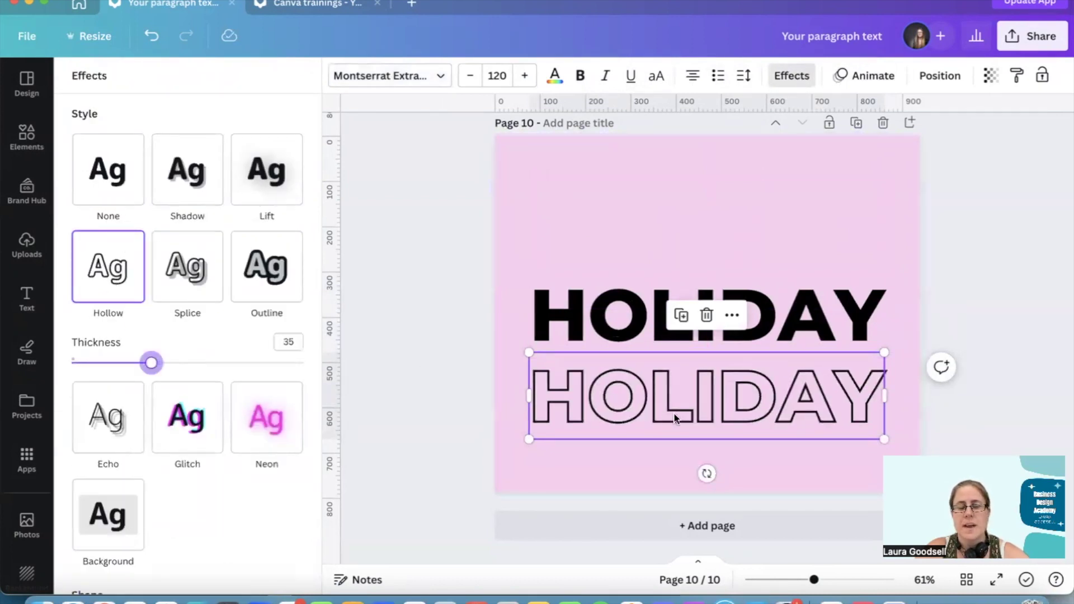
{"action": "left_click_drag", "start_coordinate": [674, 411], "coordinate": [678, 339]}
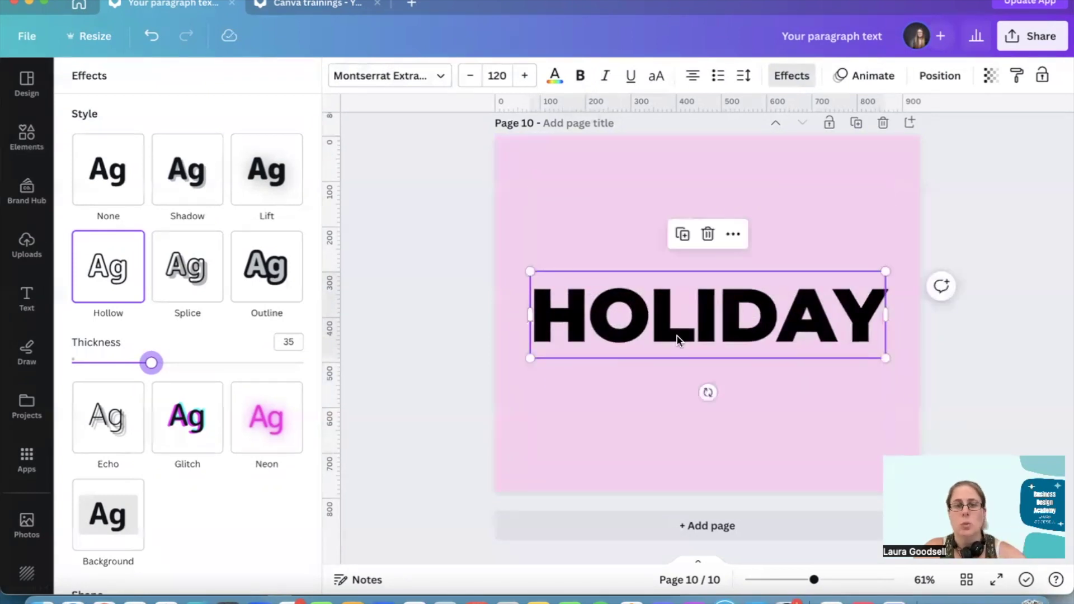
Step: Make the hollow-outline HOLIDAY copy white
{"action": "double_click", "coordinate": [605, 317]}
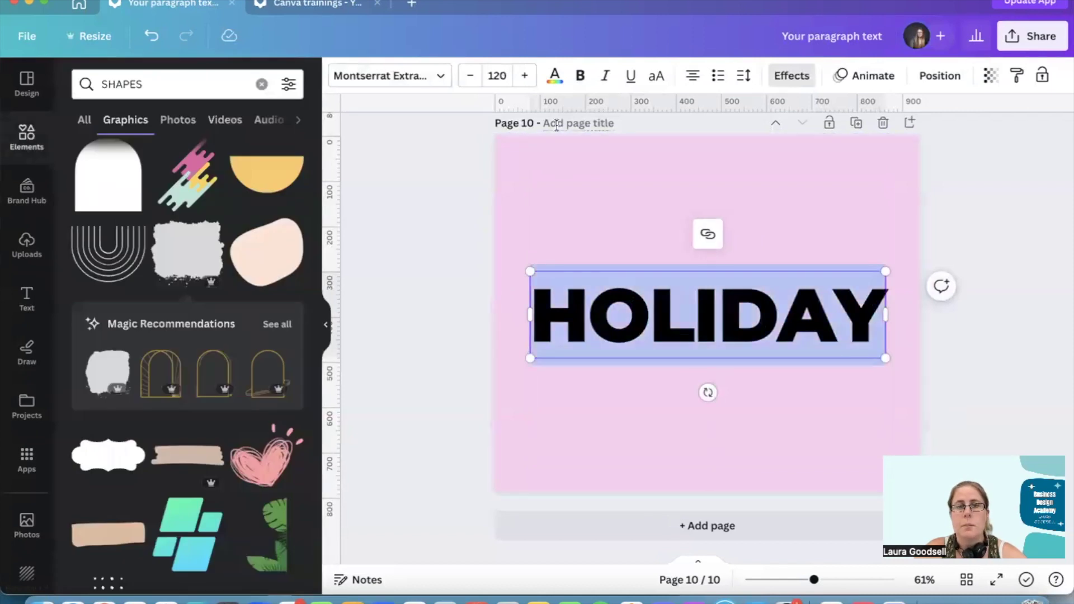
{"action": "left_click", "coordinate": [554, 77]}
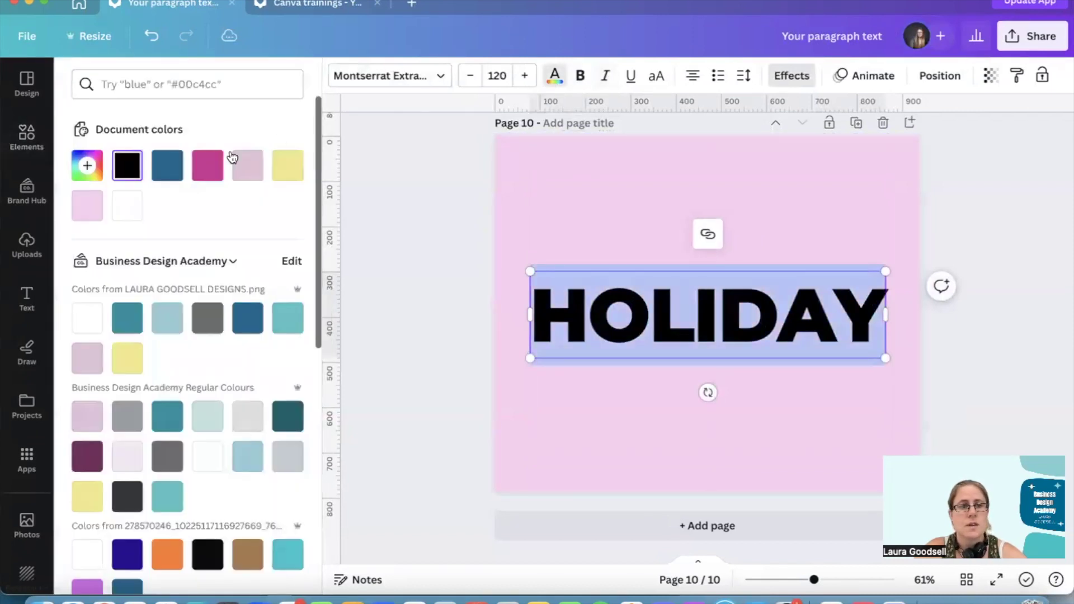
{"action": "left_click", "coordinate": [129, 207]}
{"action": "left_click", "coordinate": [639, 251]}
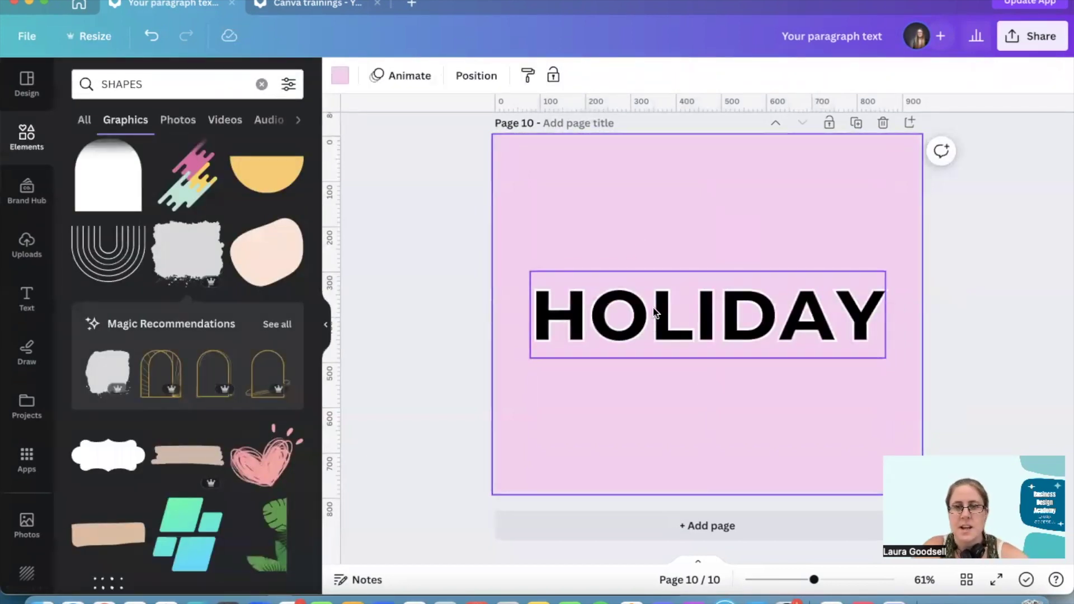
Step: Turn the solid HOLIDAY magenta pink and place the white outline exactly over it
{"action": "left_click", "coordinate": [650, 323]}
{"action": "key", "text": "ctrl+d"}
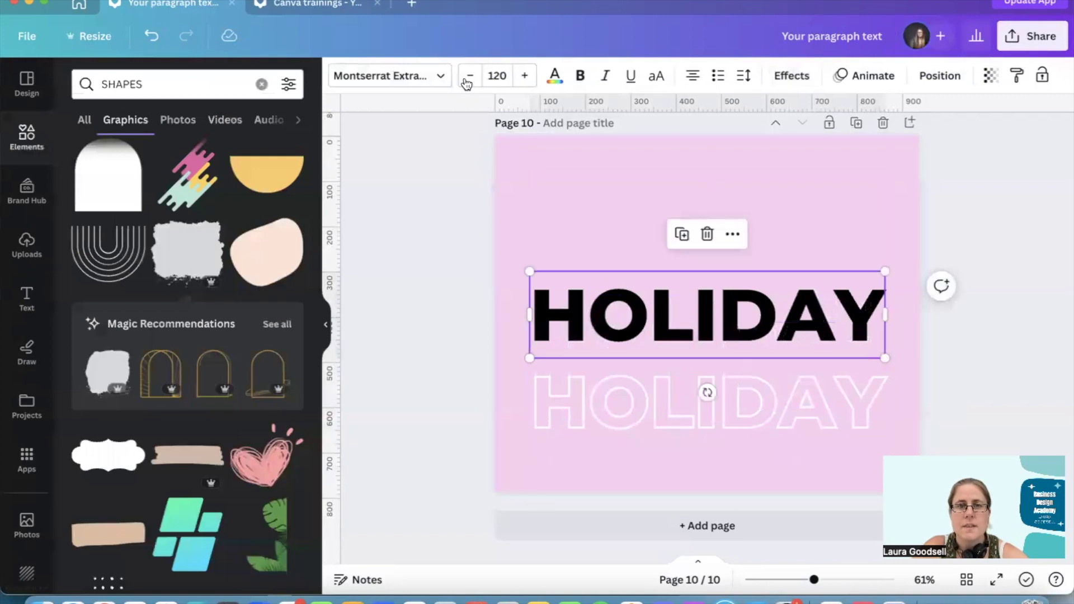
{"action": "left_click", "coordinate": [553, 77]}
{"action": "left_click", "coordinate": [207, 165]}
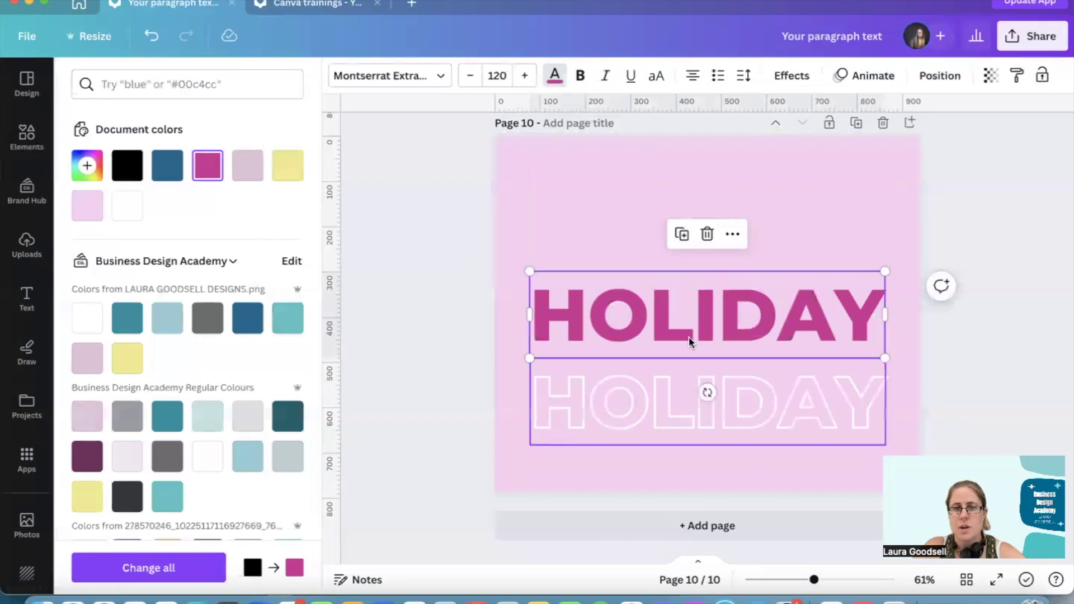
{"action": "left_click_drag", "start_coordinate": [685, 421], "coordinate": [683, 330]}
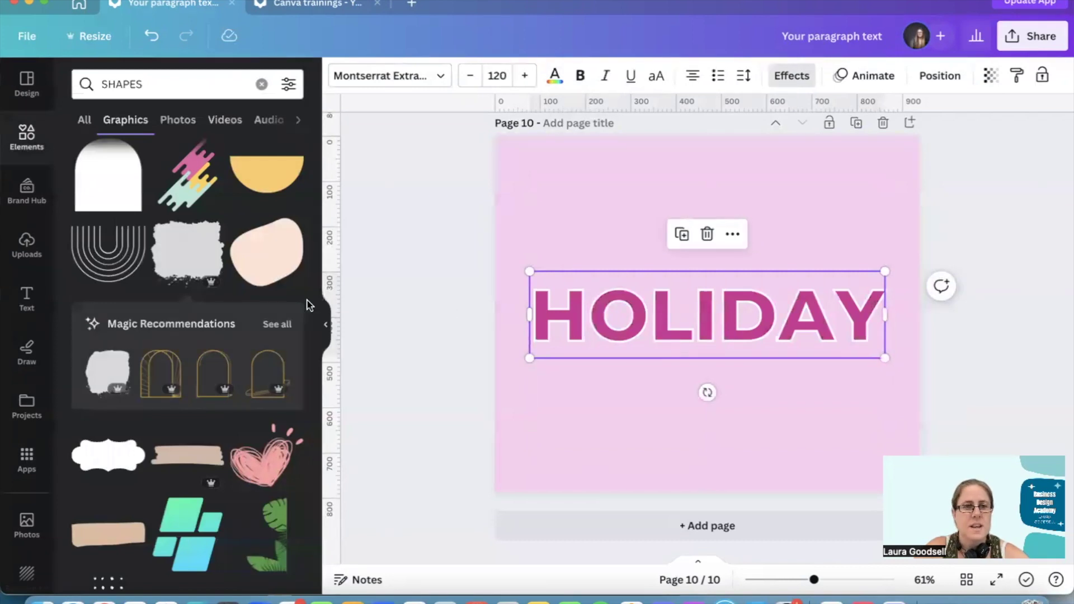
Step: Search Elements for PAINT SPLATTER and browse all the Graphics results
{"action": "left_click", "coordinate": [262, 84]}
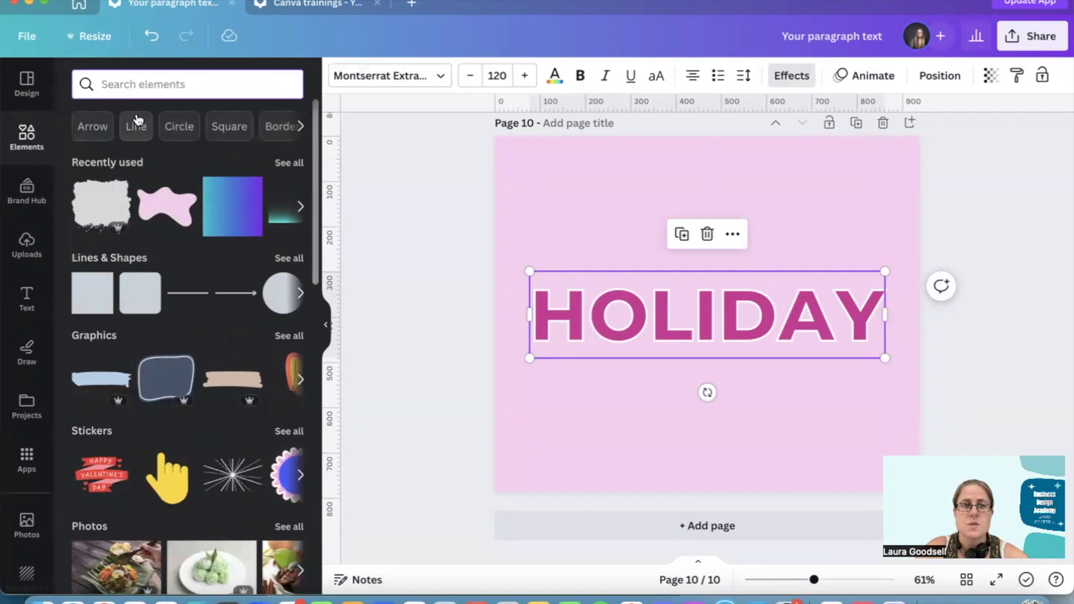
{"action": "type", "text": "PAI"}
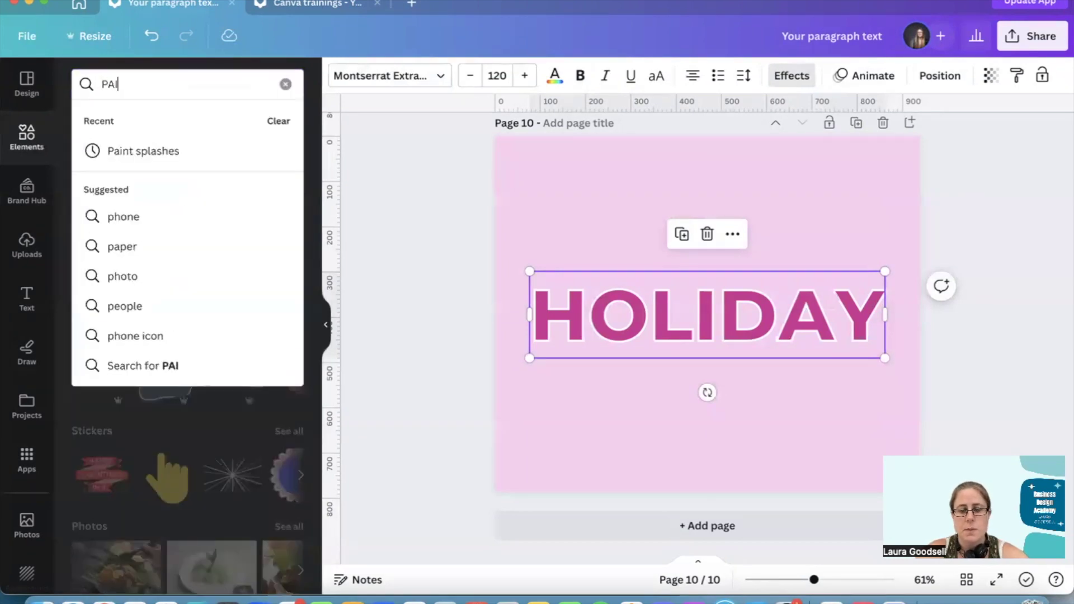
{"action": "type", "text": "NT SPLATTER"}
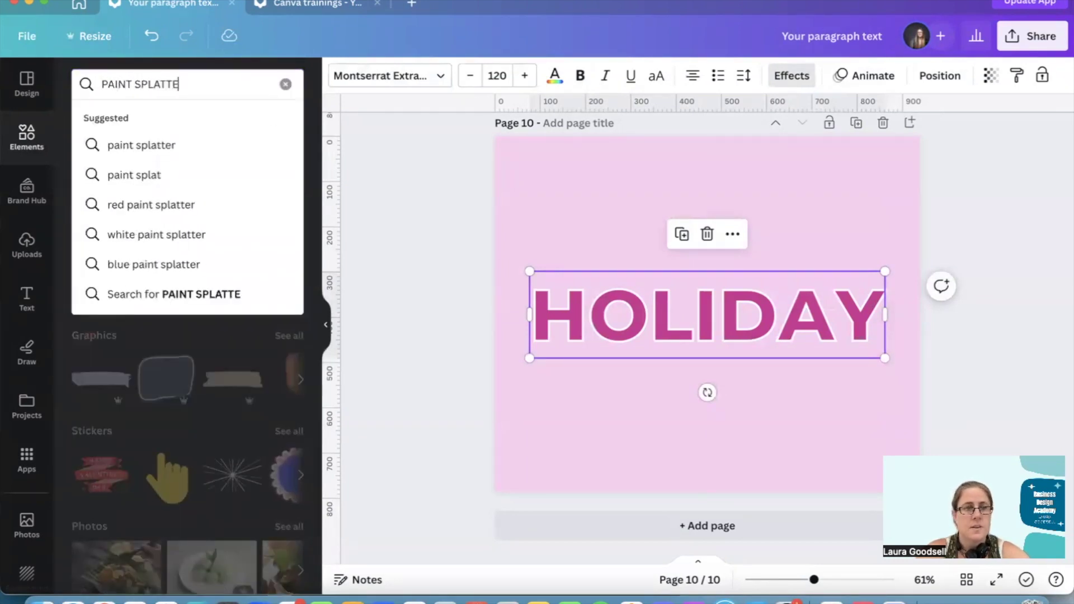
{"action": "key", "text": "Return"}
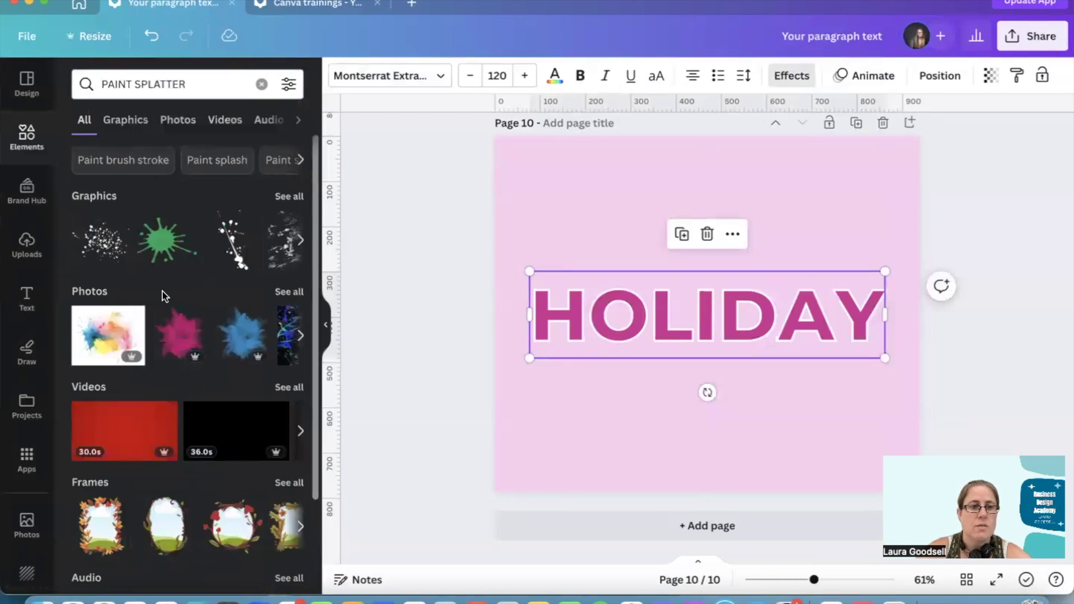
{"action": "scroll", "coordinate": [163, 295], "scroll_direction": "down", "scroll_amount": 3}
{"action": "scroll", "coordinate": [184, 251], "scroll_direction": "up", "scroll_amount": 3}
{"action": "left_click", "coordinate": [289, 197]}
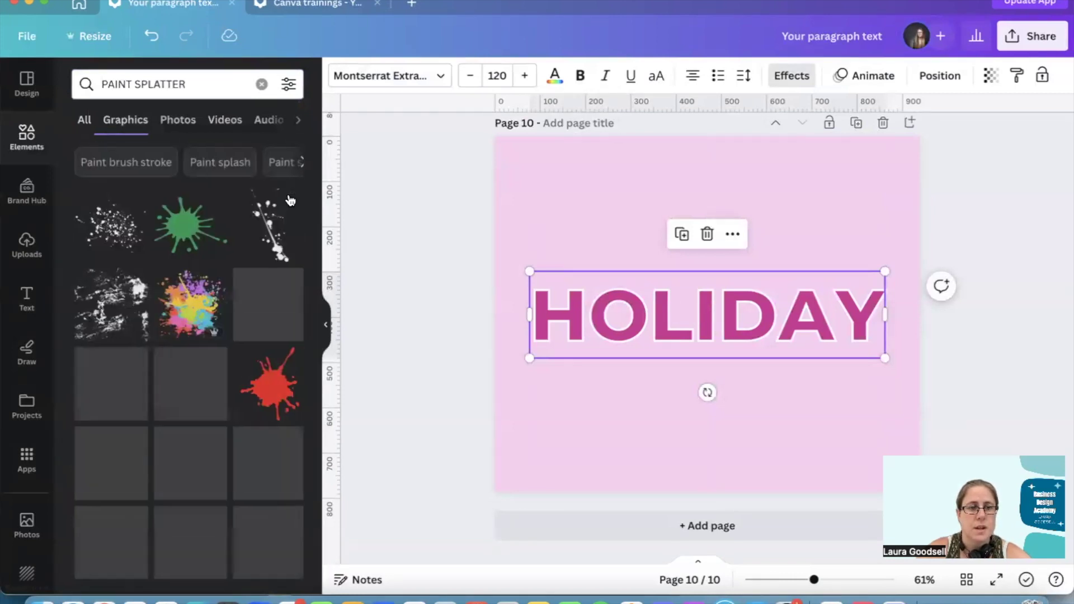
{"action": "scroll", "coordinate": [193, 386], "scroll_direction": "down", "scroll_amount": 5}
{"action": "scroll", "coordinate": [193, 386], "scroll_direction": "down", "scroll_amount": 6}
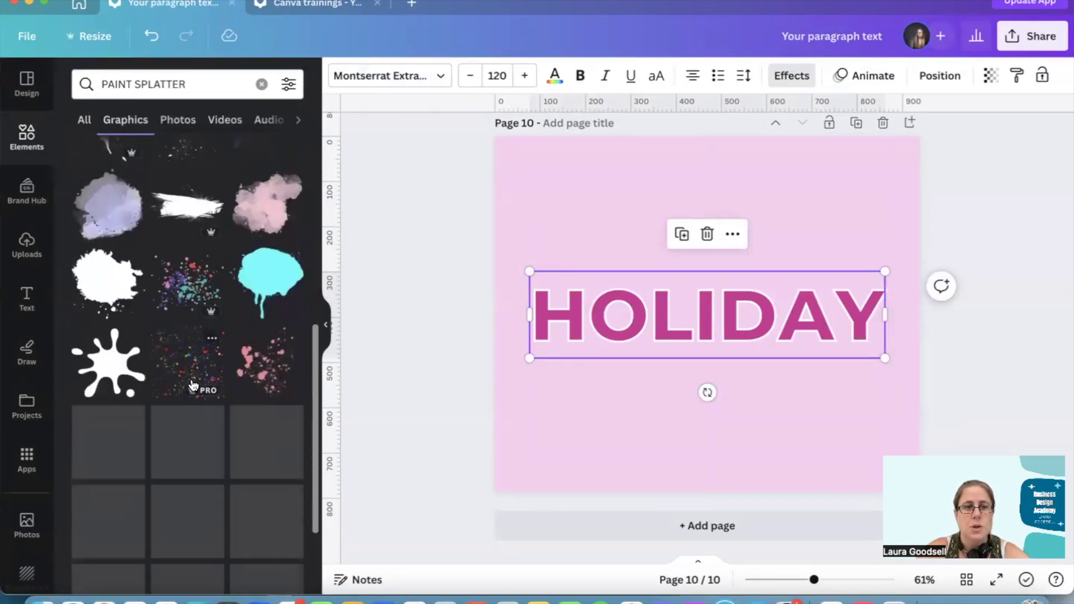
{"action": "scroll", "coordinate": [193, 386], "scroll_direction": "down", "scroll_amount": 1}
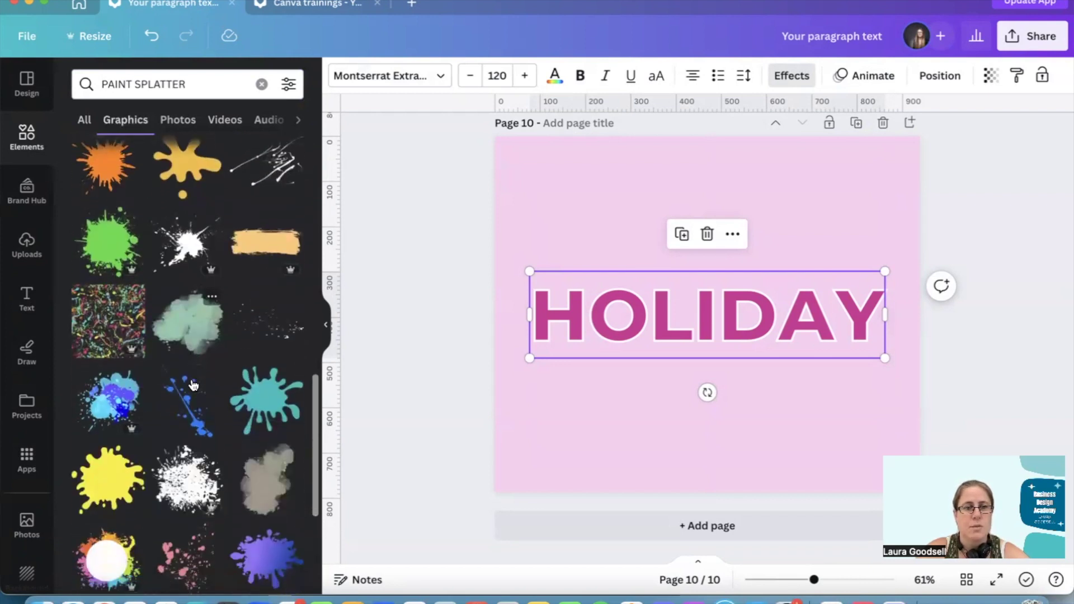
Step: Add the tan brush stroke graphic and enlarge it across the HOLIDAY letters
{"action": "left_click", "coordinate": [257, 239]}
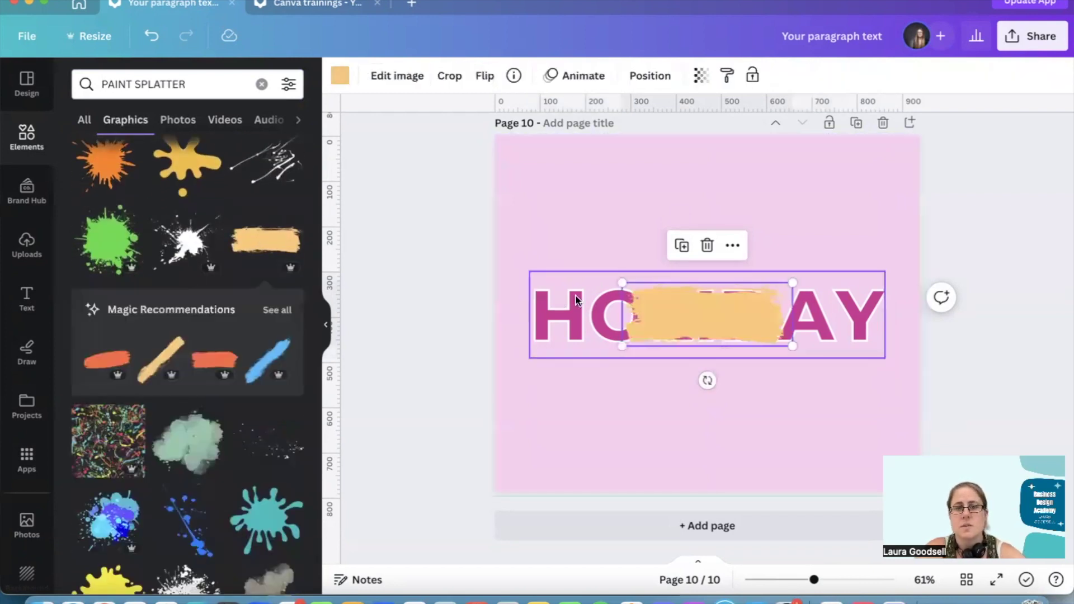
{"action": "left_click_drag", "start_coordinate": [621, 283], "coordinate": [496, 253]}
{"action": "mouse_move", "coordinate": [793, 241]}
{"action": "left_mouse_down"}
{"action": "mouse_move", "coordinate": [914, 219]}
{"action": "mouse_move", "coordinate": [919, 190]}
{"action": "left_mouse_up"}
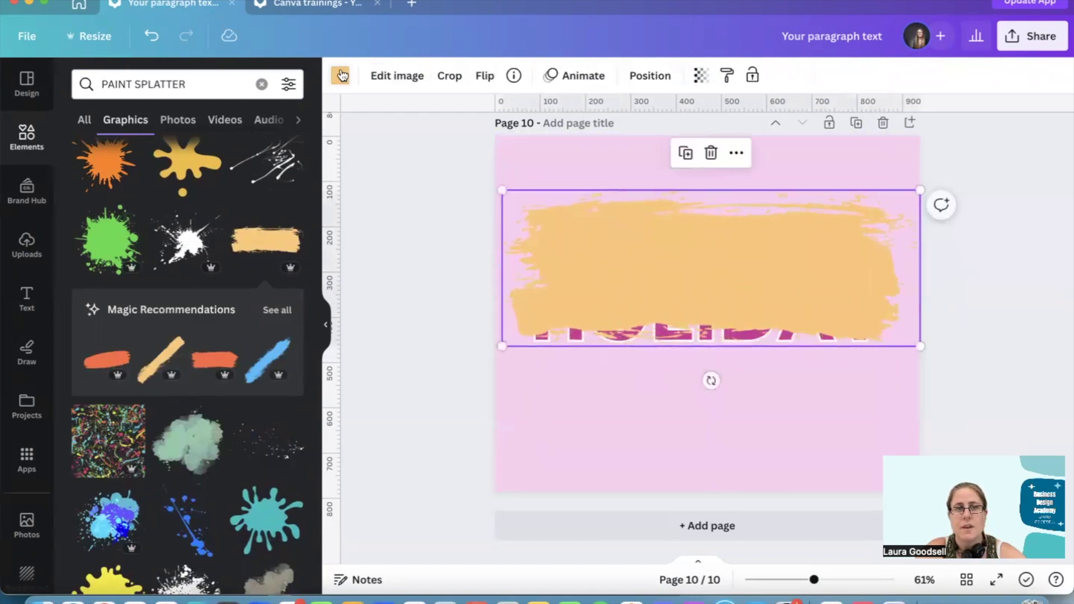
{"action": "left_click_drag", "start_coordinate": [677, 251], "coordinate": [681, 246]}
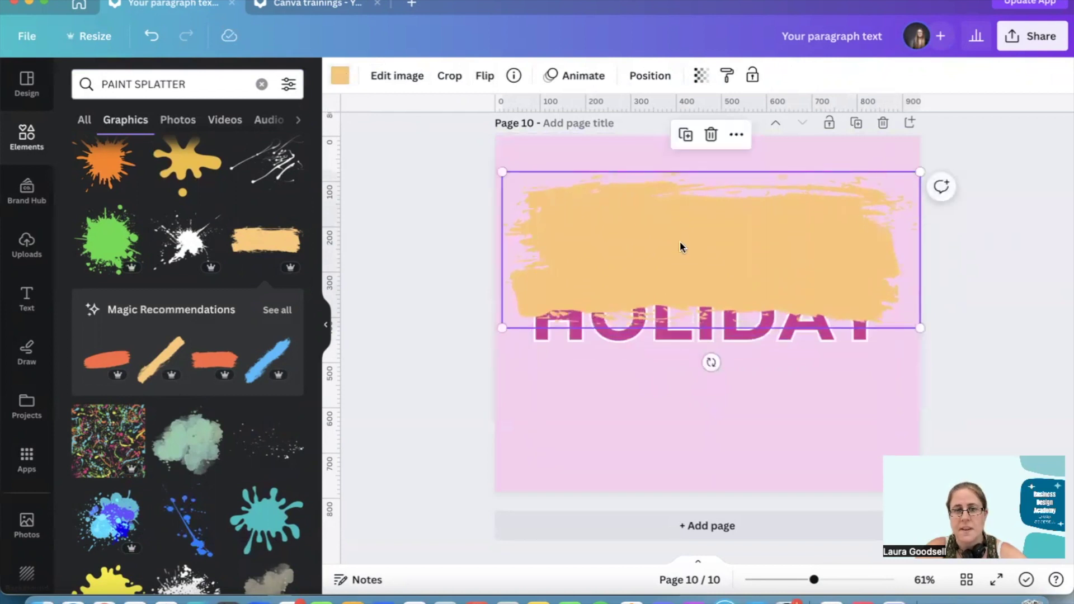
Step: Recolour the stroke to background pink #f9cdef and send it backward one layer
{"action": "left_click", "coordinate": [339, 75]}
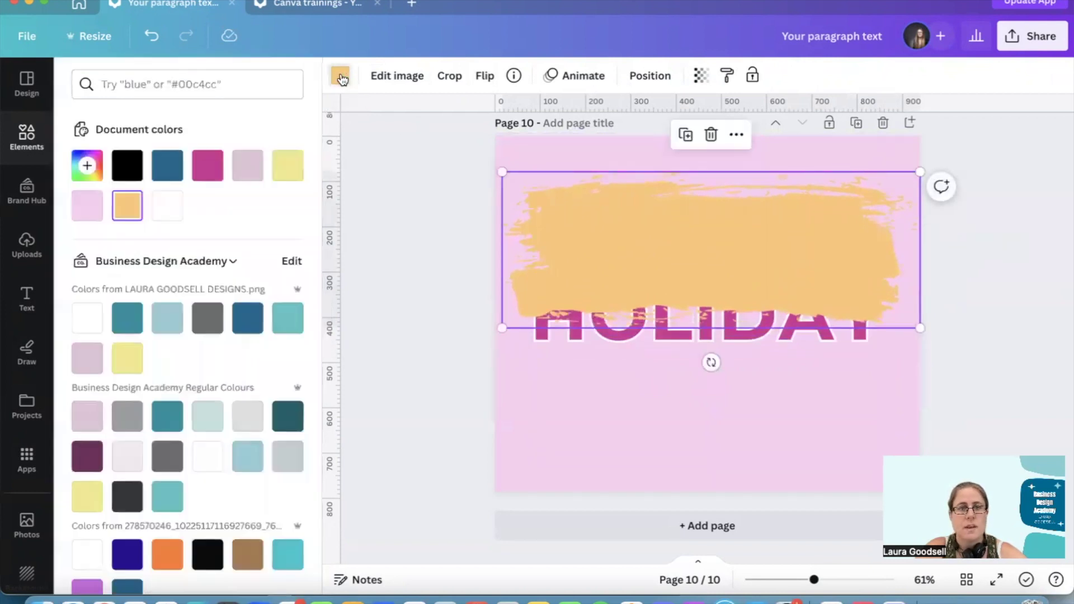
{"action": "left_click", "coordinate": [248, 168]}
{"action": "left_click", "coordinate": [89, 206]}
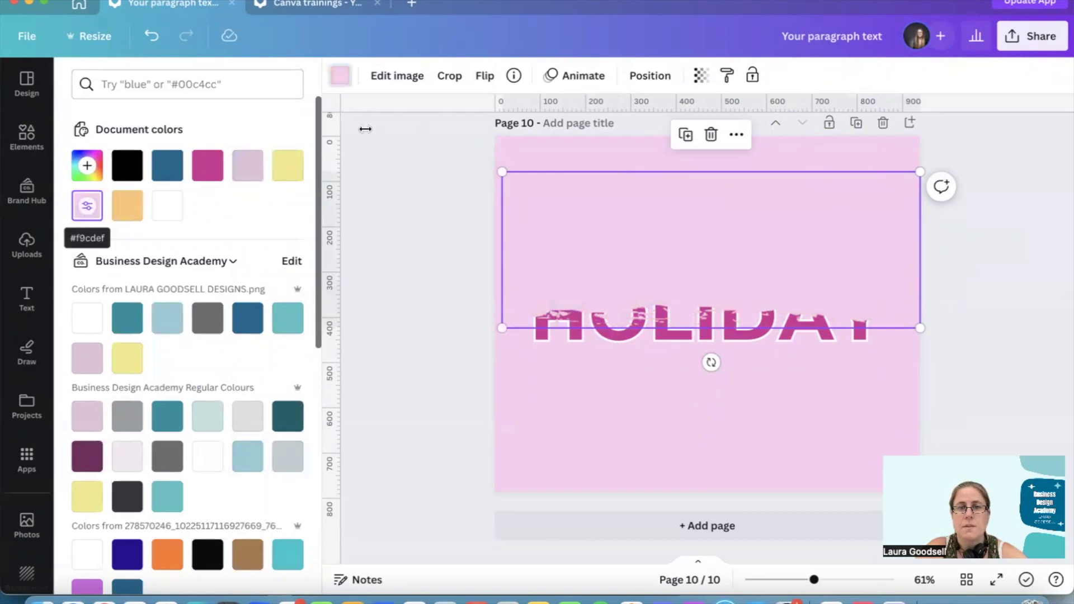
{"action": "left_click", "coordinate": [651, 76]}
{"action": "left_click", "coordinate": [239, 122]}
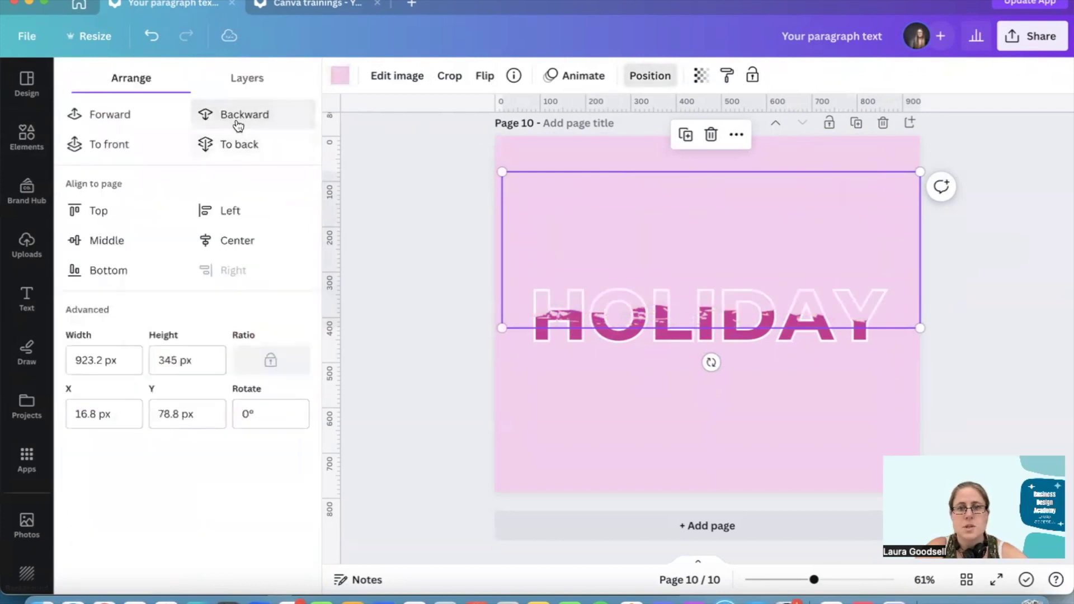
{"action": "left_click", "coordinate": [388, 298]}
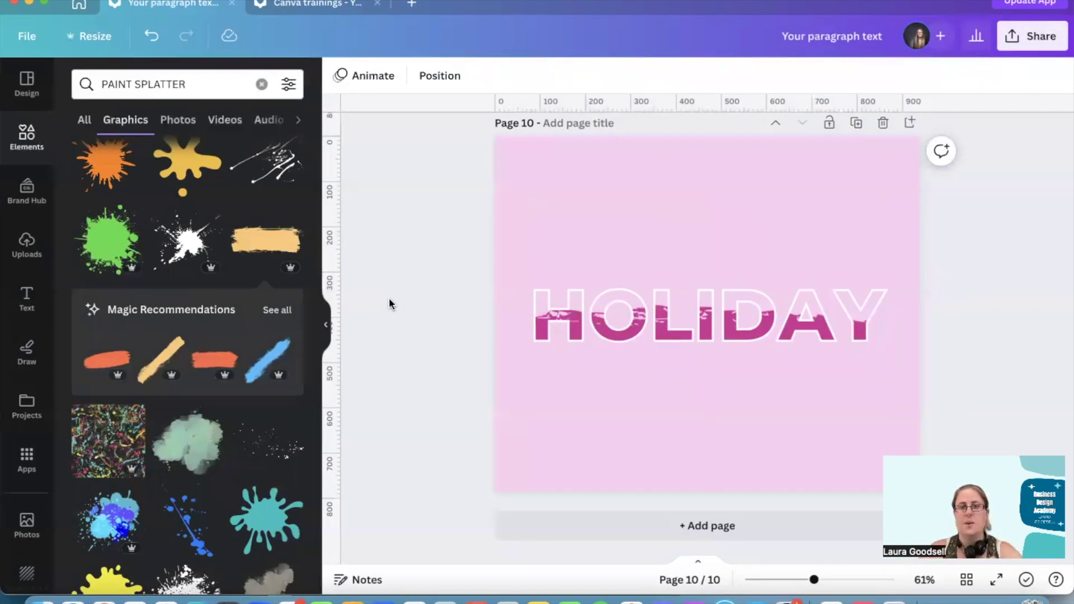
Step: Delete the pink stroke and add the grey brush stroke from Recently used
{"action": "left_click", "coordinate": [695, 214]}
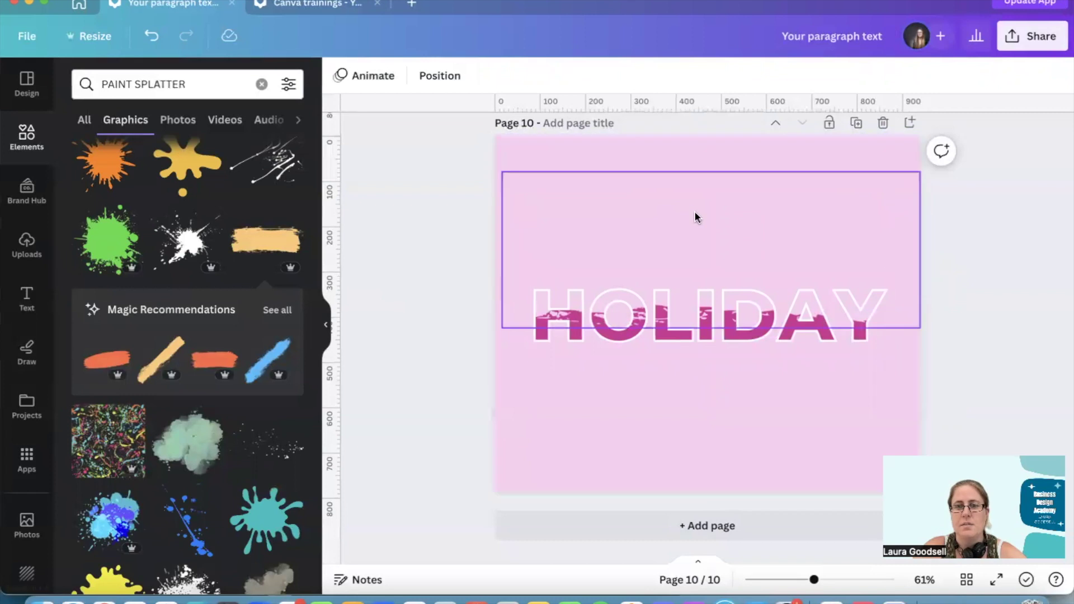
{"action": "key", "text": "Delete"}
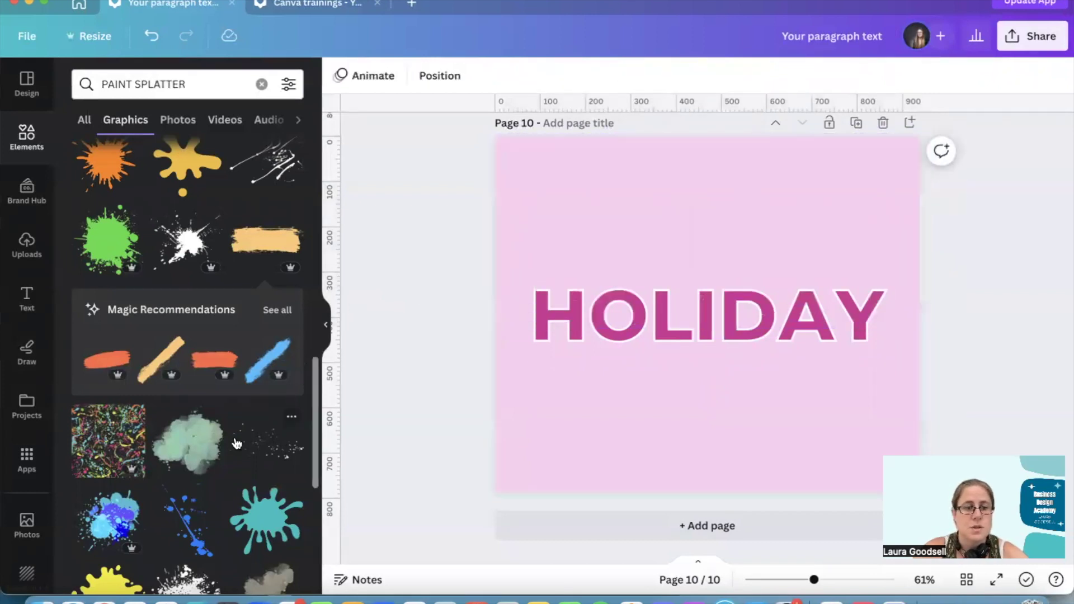
{"action": "scroll", "coordinate": [236, 444], "scroll_direction": "down", "scroll_amount": 5}
{"action": "scroll", "coordinate": [235, 439], "scroll_direction": "down", "scroll_amount": 4}
{"action": "left_click", "coordinate": [109, 126]}
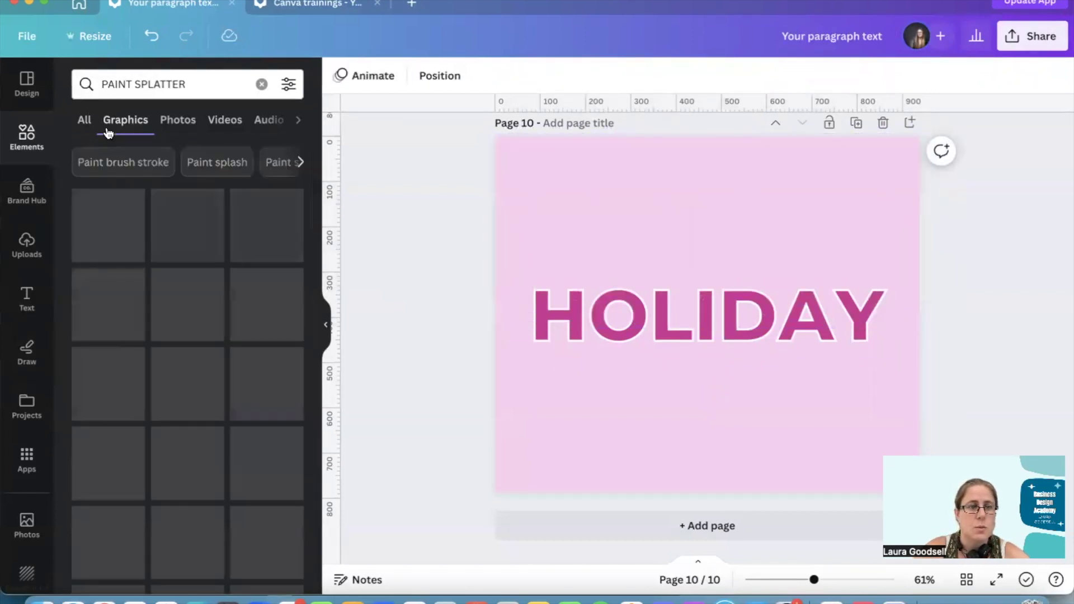
{"action": "left_click", "coordinate": [92, 123]}
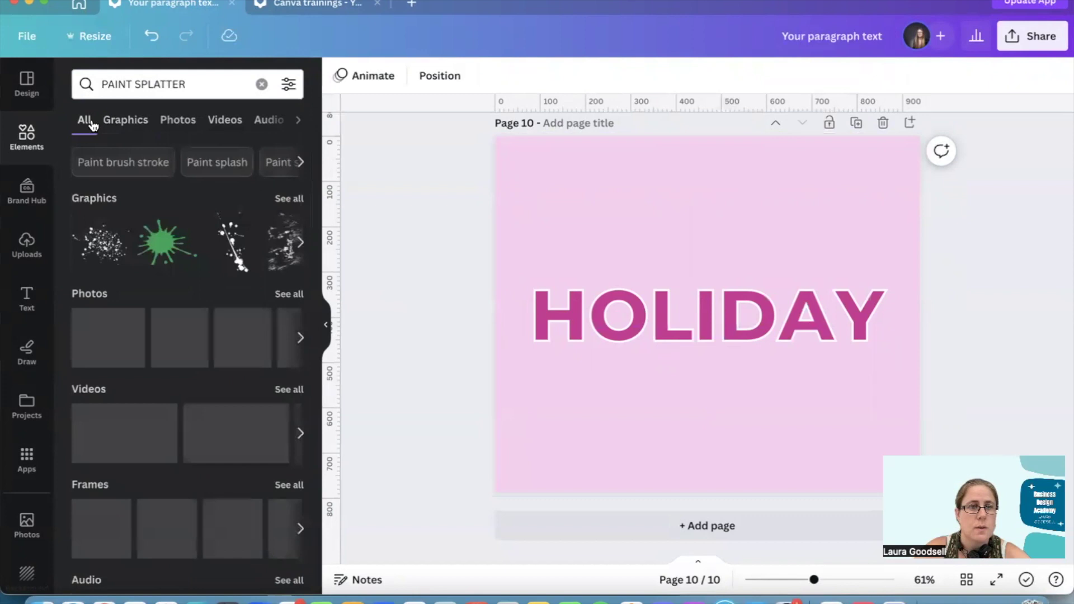
{"action": "left_click", "coordinate": [261, 84]}
{"action": "left_click", "coordinate": [164, 204]}
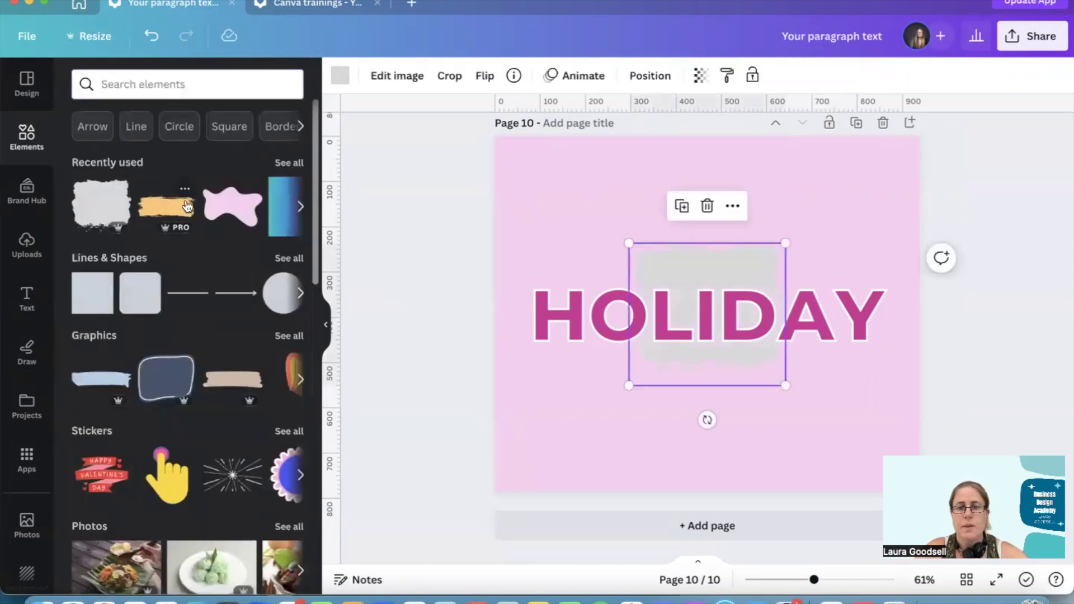
Step: Enlarge the grey stroke to about 814 by 741, recolour it light pink, and bring it forward
{"action": "left_click_drag", "start_coordinate": [628, 243], "coordinate": [486, 197]}
{"action": "left_click_drag", "start_coordinate": [785, 153], "coordinate": [951, 109]}
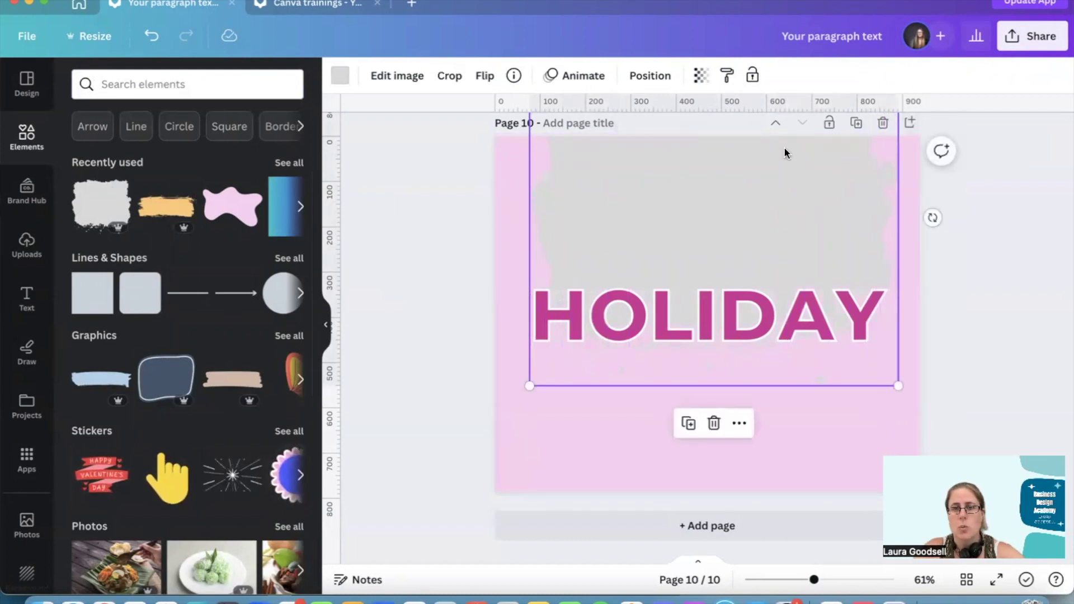
{"action": "left_click_drag", "start_coordinate": [760, 231], "coordinate": [753, 213]}
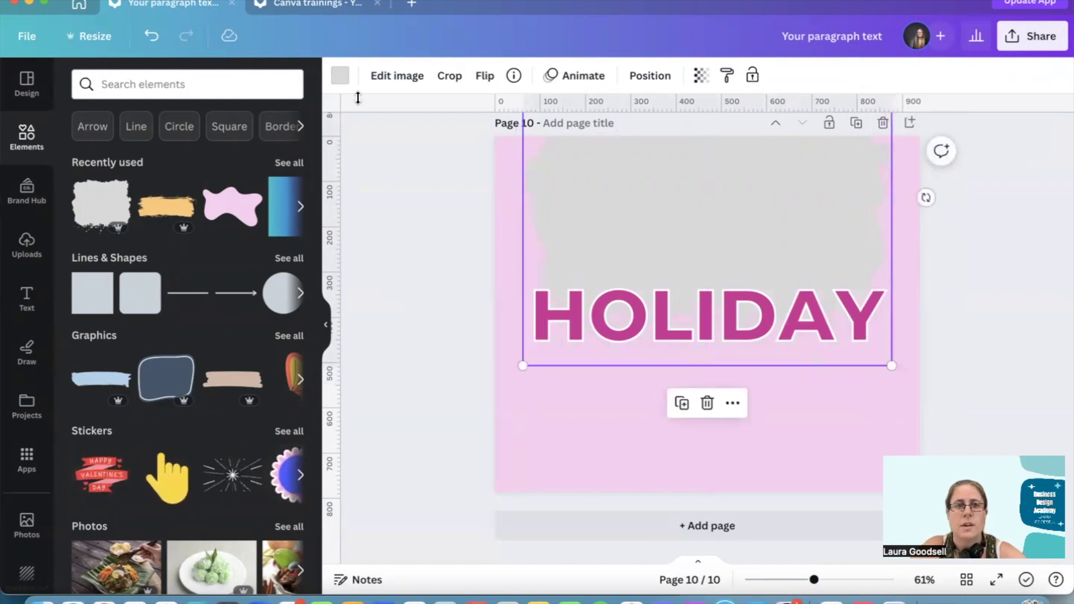
{"action": "left_click", "coordinate": [340, 75]}
{"action": "left_click", "coordinate": [127, 205]}
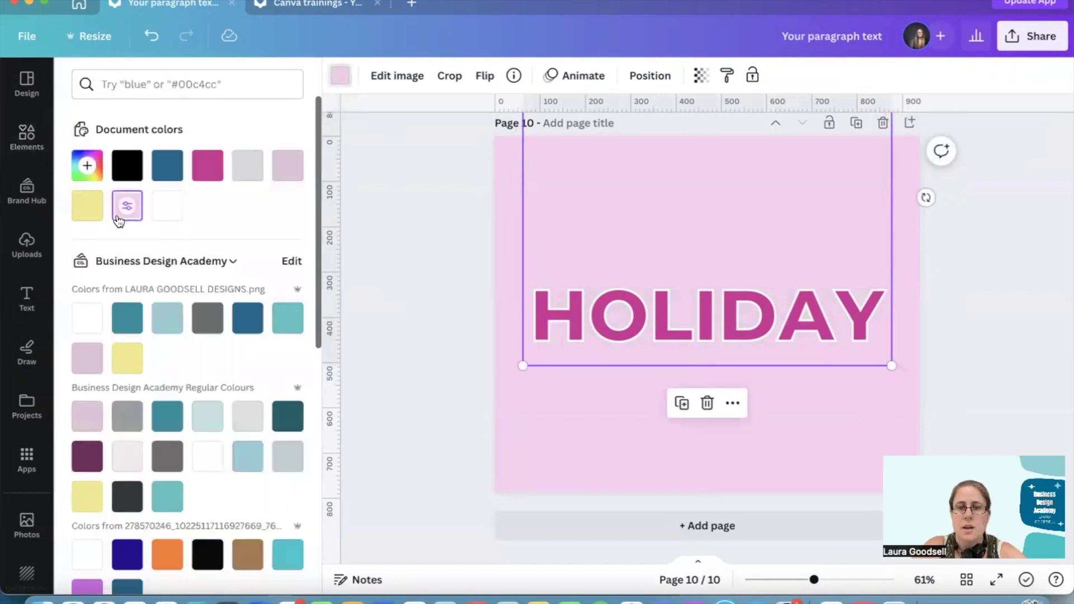
{"action": "left_click", "coordinate": [652, 77]}
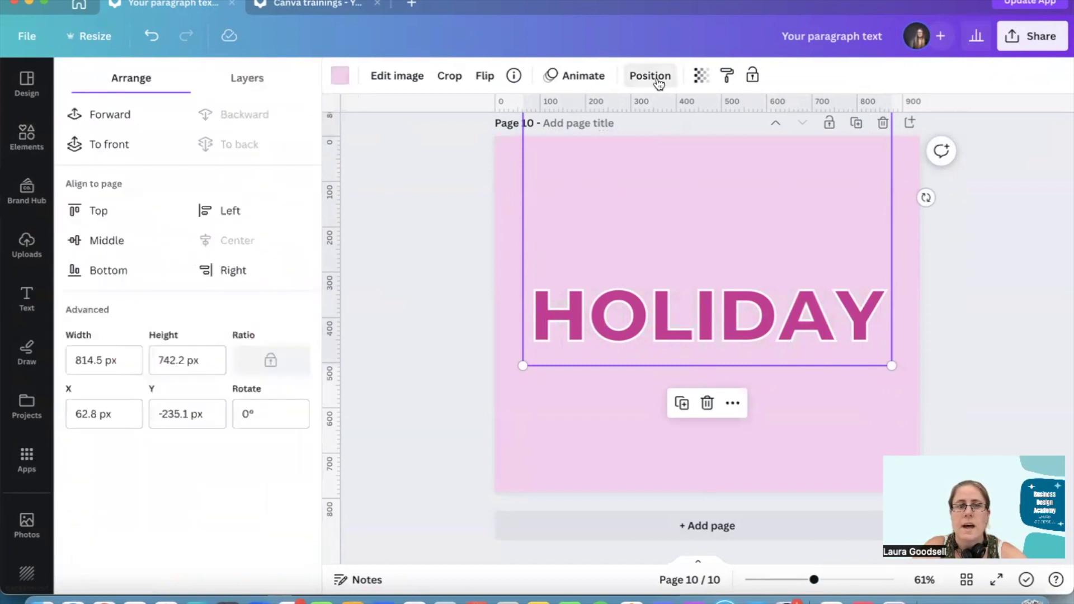
{"action": "left_click", "coordinate": [115, 115]}
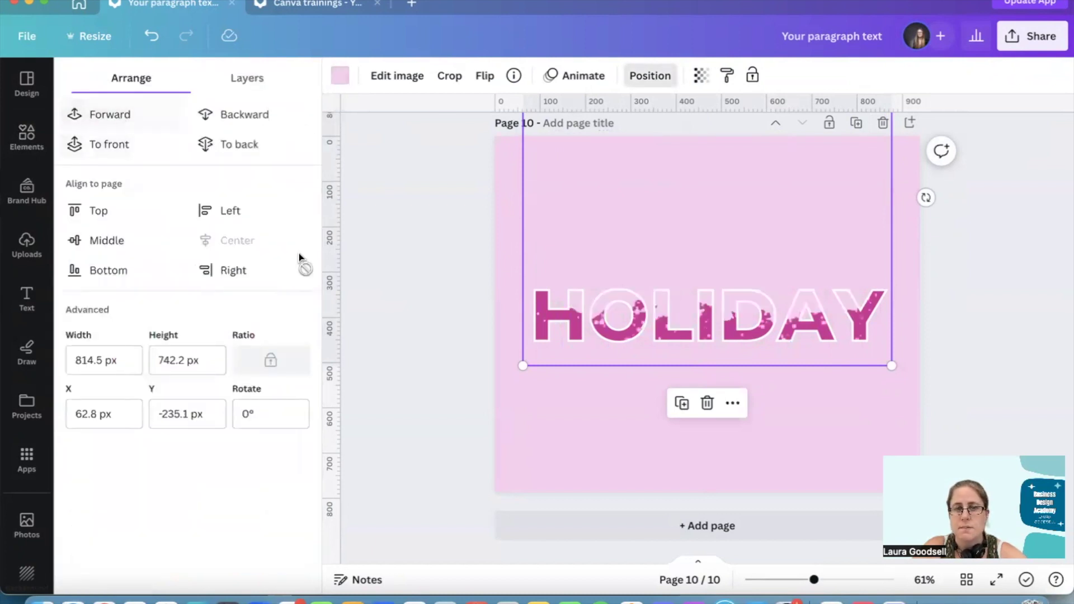
{"action": "left_click", "coordinate": [388, 304]}
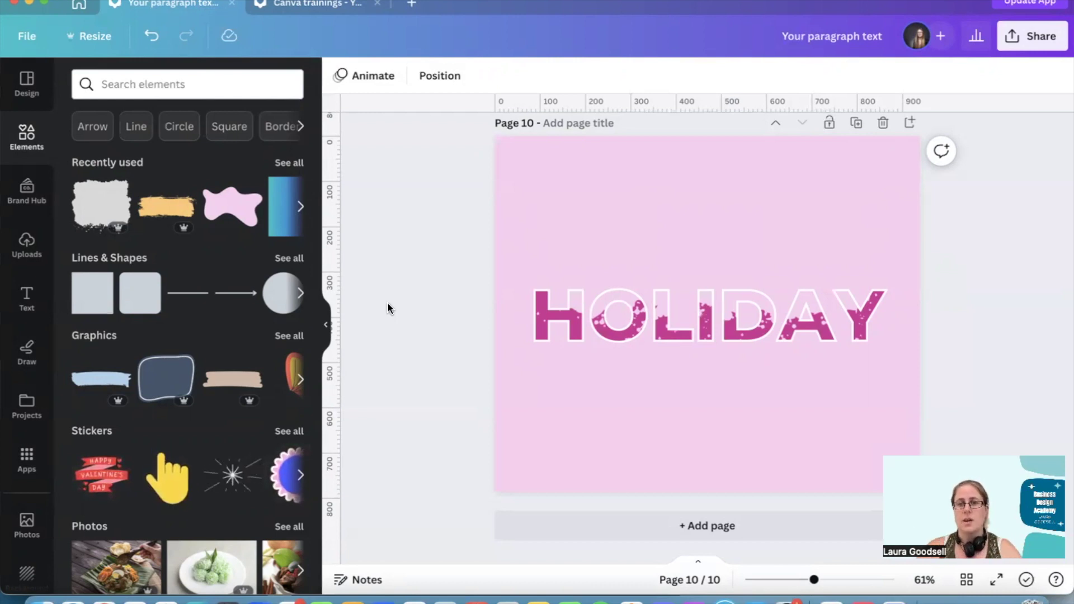
Step: Nudge the pink brush stroke slightly upward over HOLIDAY to reshape the splatter patches
{"action": "mouse_move", "coordinate": [626, 214]}
{"action": "left_mouse_down"}
{"action": "mouse_move", "coordinate": [625, 186]}
{"action": "mouse_move", "coordinate": [626, 215]}
{"action": "mouse_move", "coordinate": [625, 199]}
{"action": "left_mouse_up"}
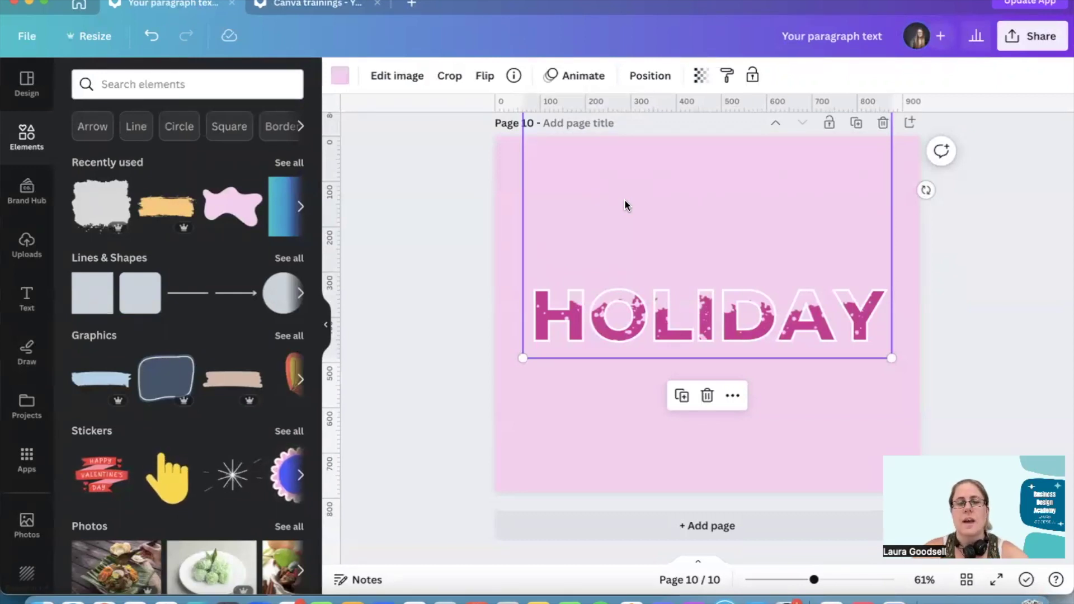
{"action": "left_click", "coordinate": [446, 296]}
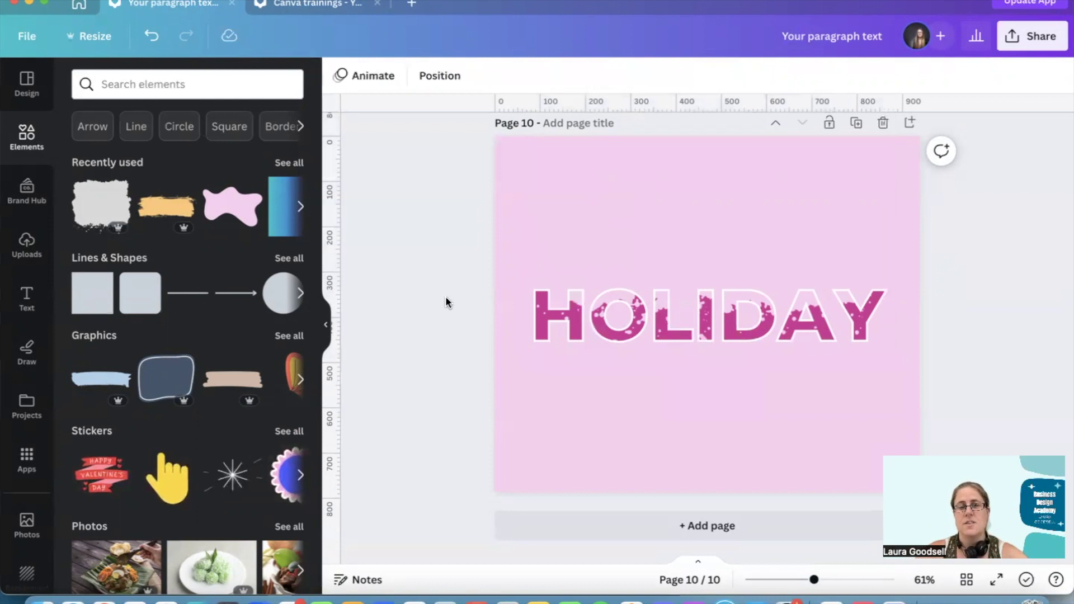